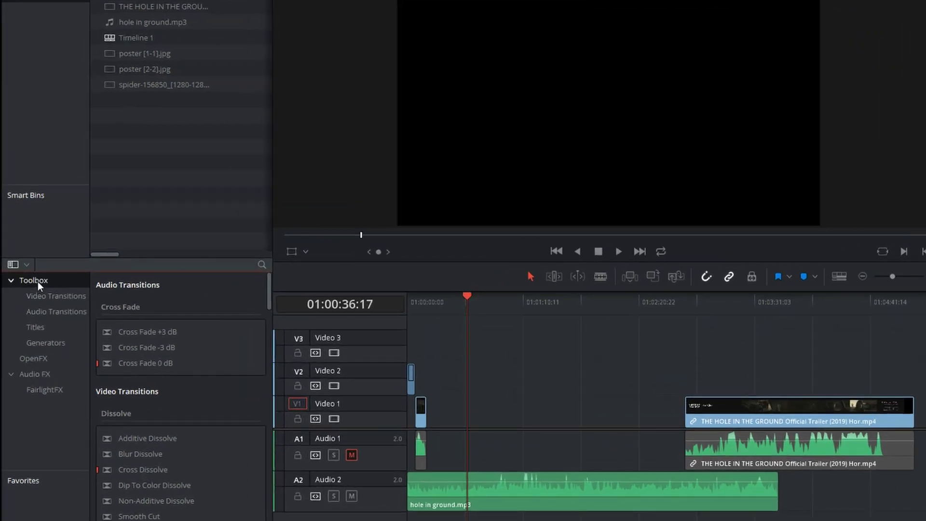
Show the Generators list, with Solid Color, in the Effects Library toolbox
click(37, 347)
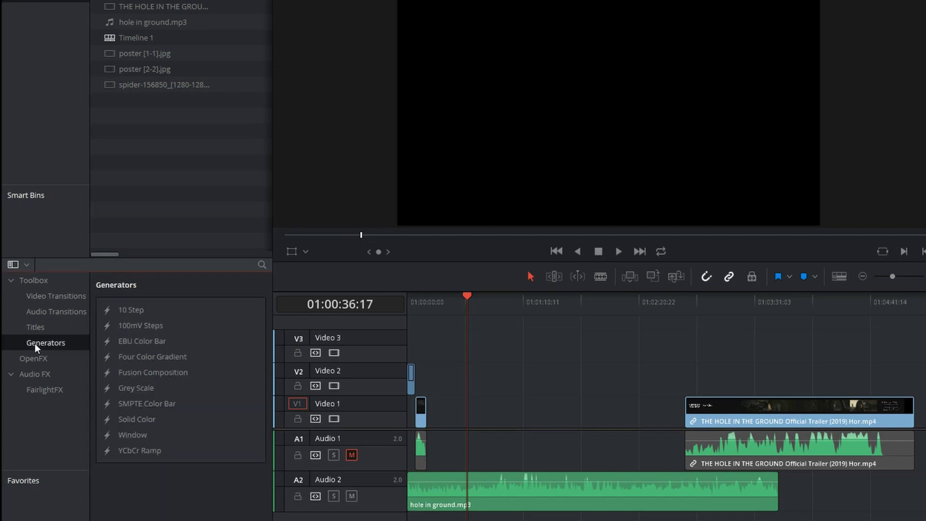
Drop a Solid Color generator onto Video 2 and extend its start earlier
mouse_move(137, 419)
click(132, 422)
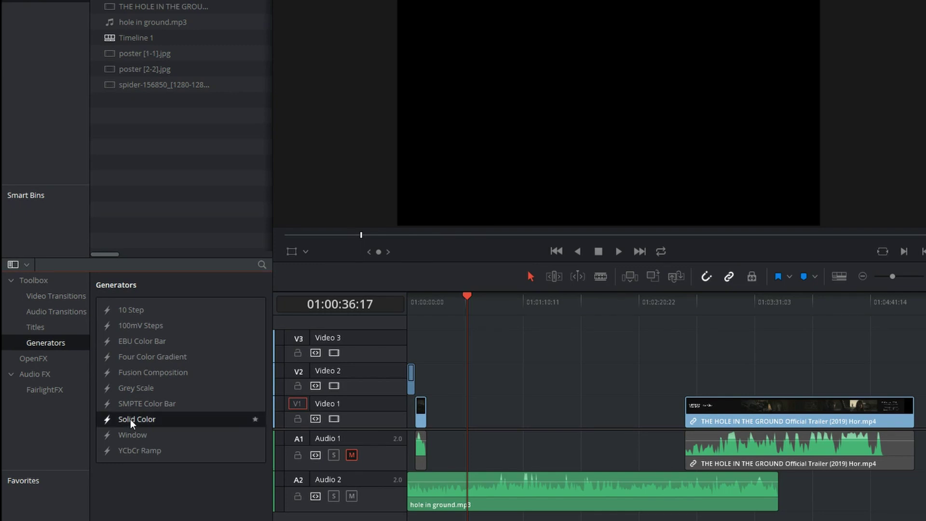
mouse_move(132, 422)
mouse_down()
mouse_move(513, 386)
mouse_move(506, 380)
mouse_up()
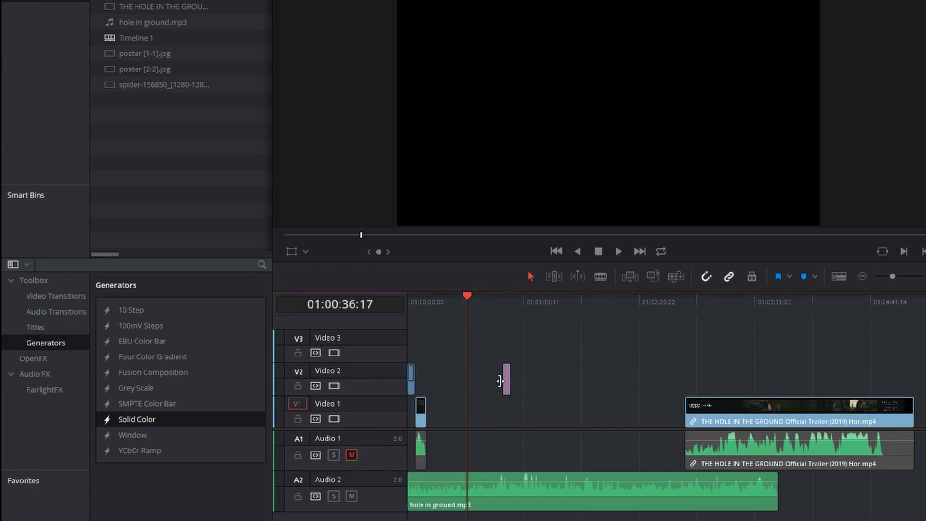
drag(505, 381, 467, 381)
click(493, 307)
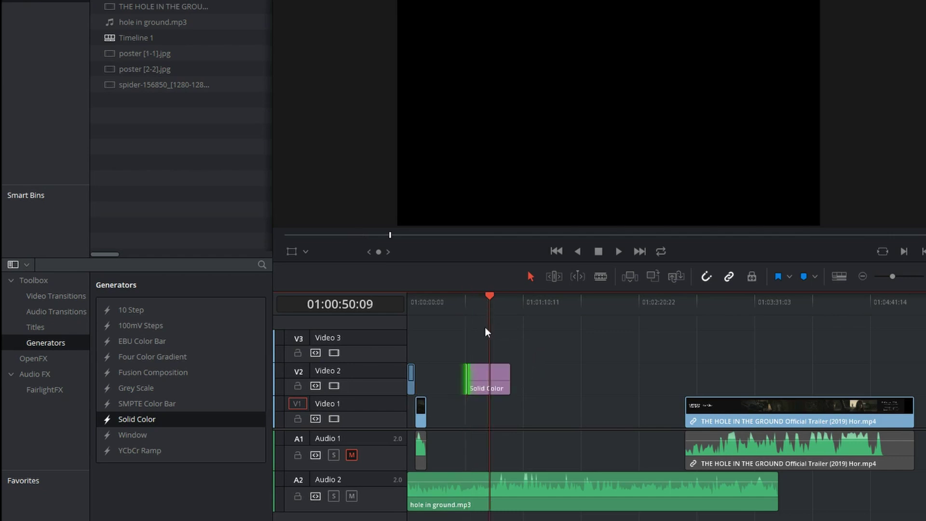
click(484, 380)
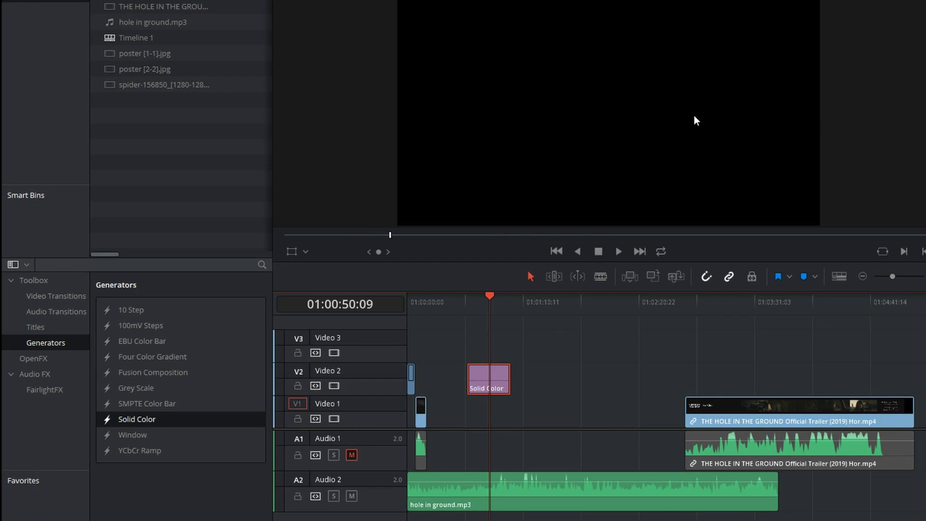
click(726, 307)
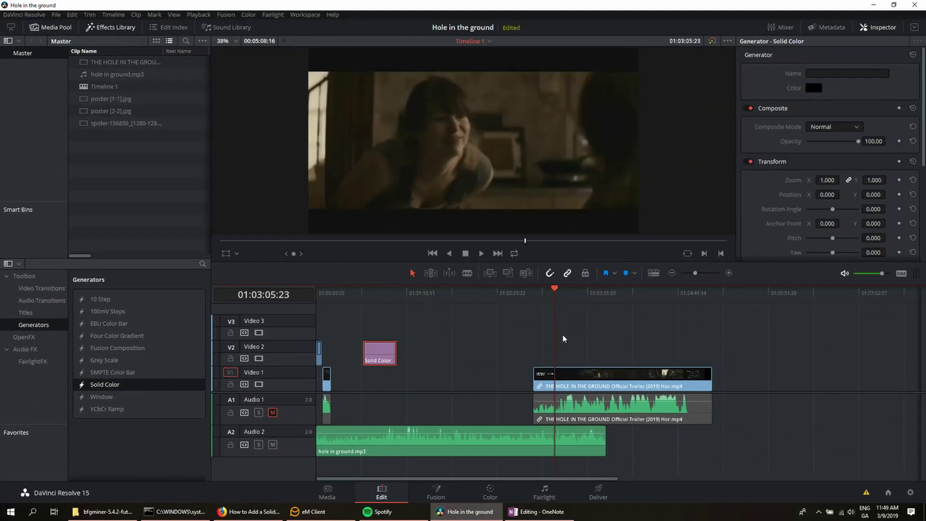
Shift the Solid Color clip slightly later on Video 2
mouse_move(380, 355)
mouse_down()
mouse_move(564, 350)
mouse_move(419, 352)
mouse_up()
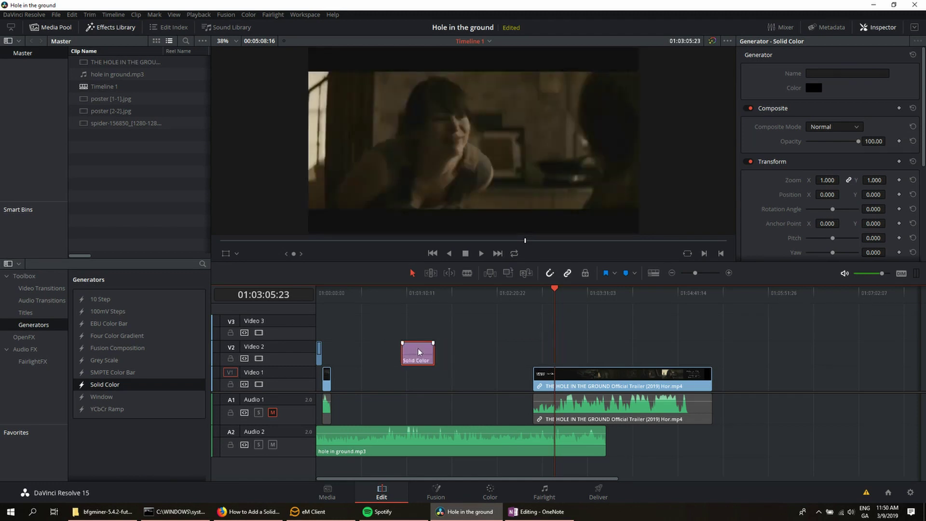
click(454, 332)
click(420, 353)
Show the Solid Color clip in the Inspector and open its Color picker
click(868, 28)
click(879, 28)
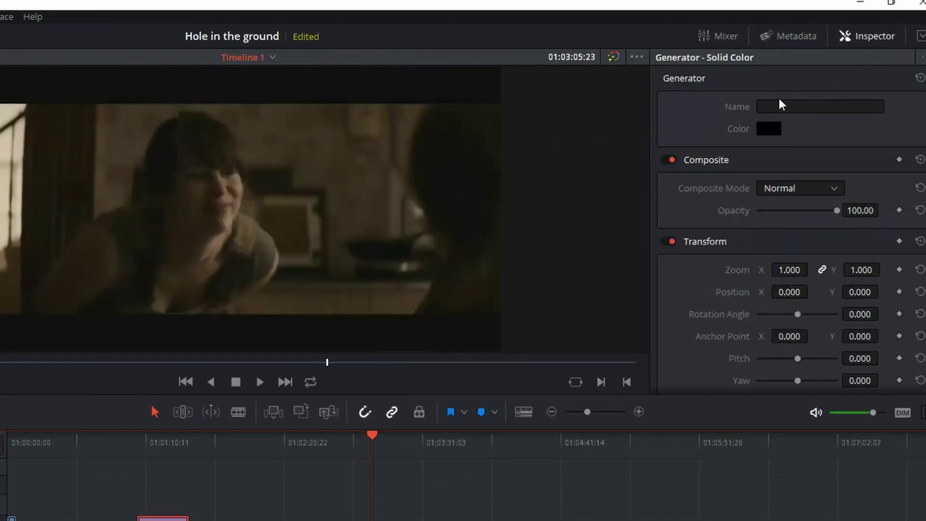
click(766, 130)
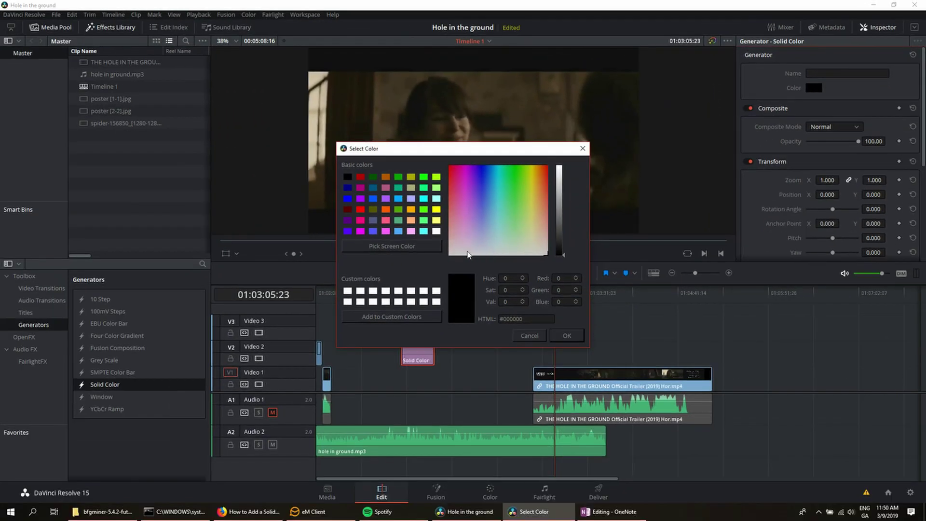
Set the Solid Color generator's colour to white (#ffffff) and confirm it
click(467, 252)
click(374, 290)
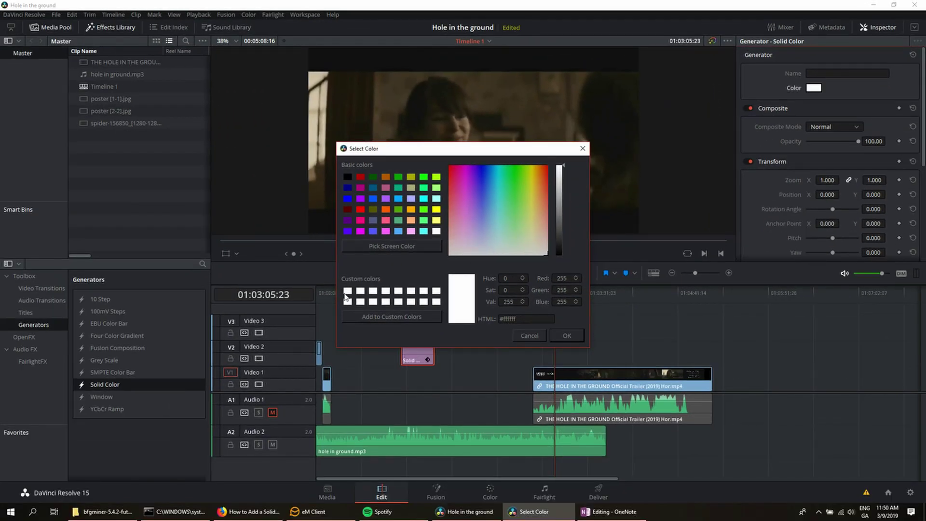
click(399, 189)
click(346, 293)
click(565, 337)
click(425, 294)
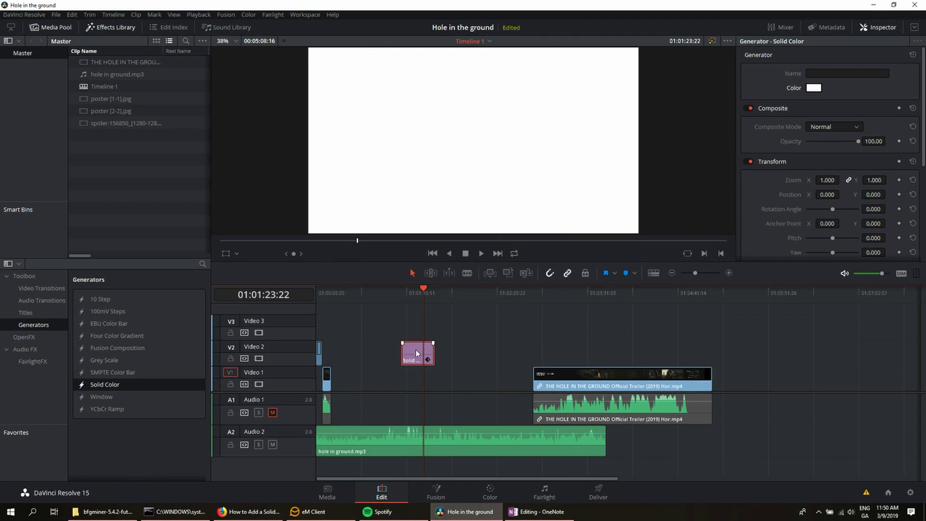
Move the white solid from Video 2 down to Video 1 and try a 0.790 zoom
drag(416, 349, 416, 361)
drag(416, 360, 421, 373)
drag(421, 373, 425, 377)
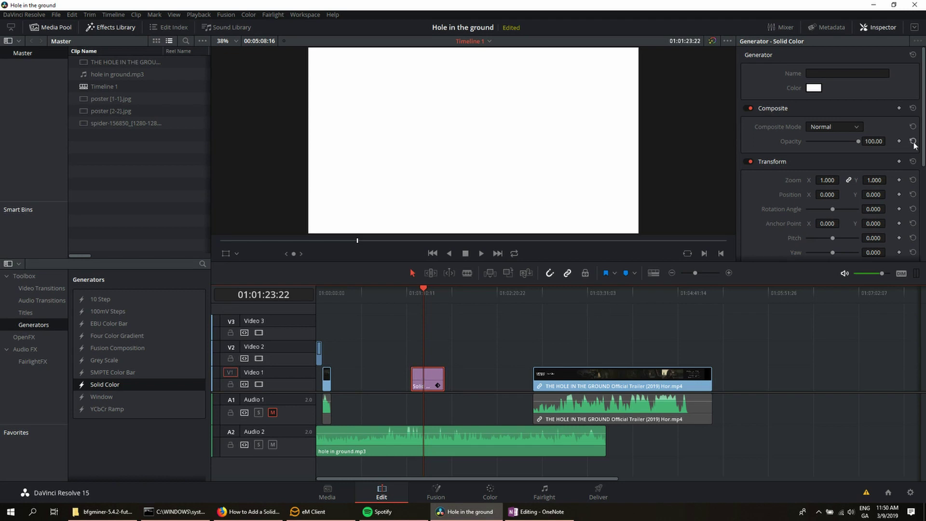
scroll(922, 140, down, 3)
scroll(919, 152, down, 2)
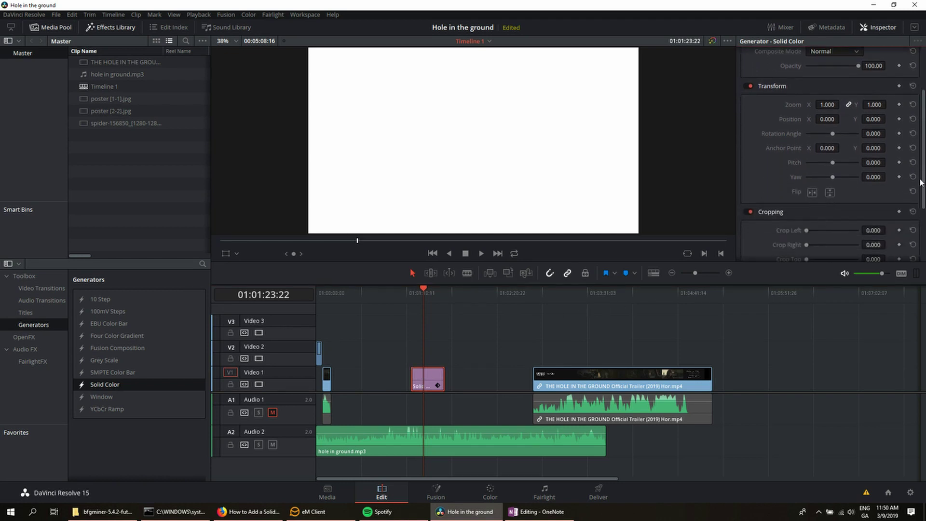
mouse_move(830, 105)
mouse_down()
mouse_move(843, 105)
mouse_move(825, 106)
mouse_up()
Place spider-156850_[1280-1280].png on Video 2 above the solid and lengthen it
click(88, 124)
drag(89, 124, 419, 354)
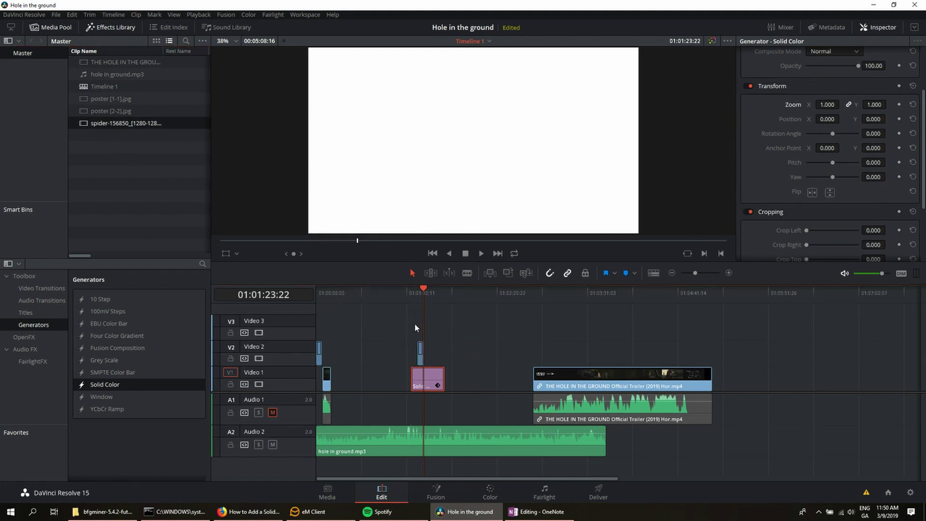
drag(419, 351, 431, 352)
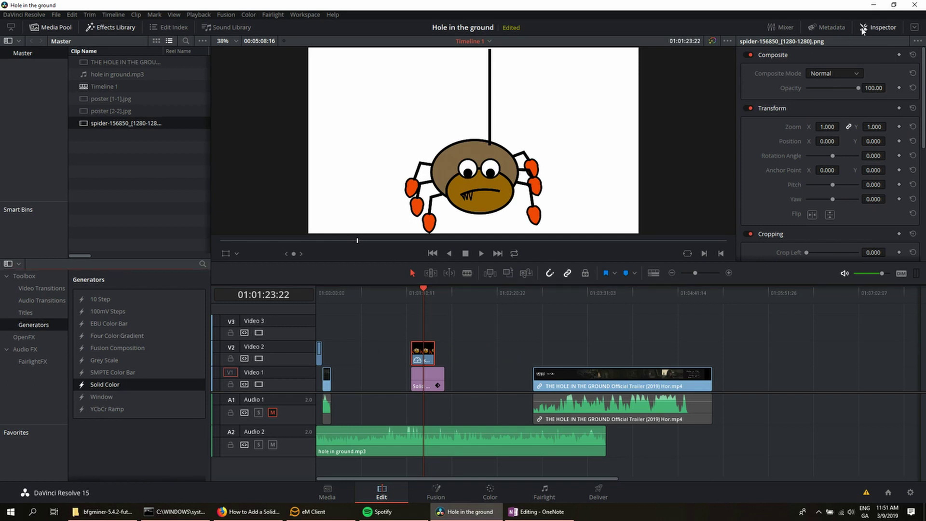
click(875, 28)
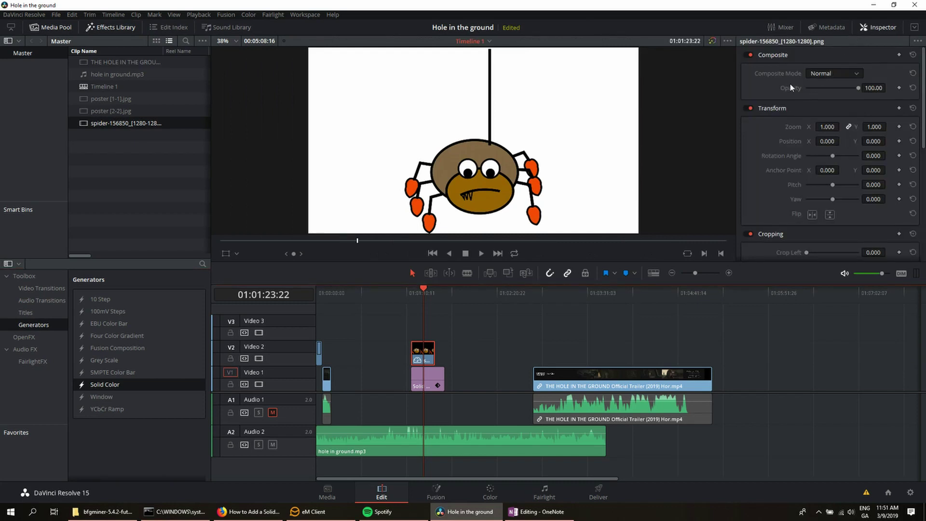